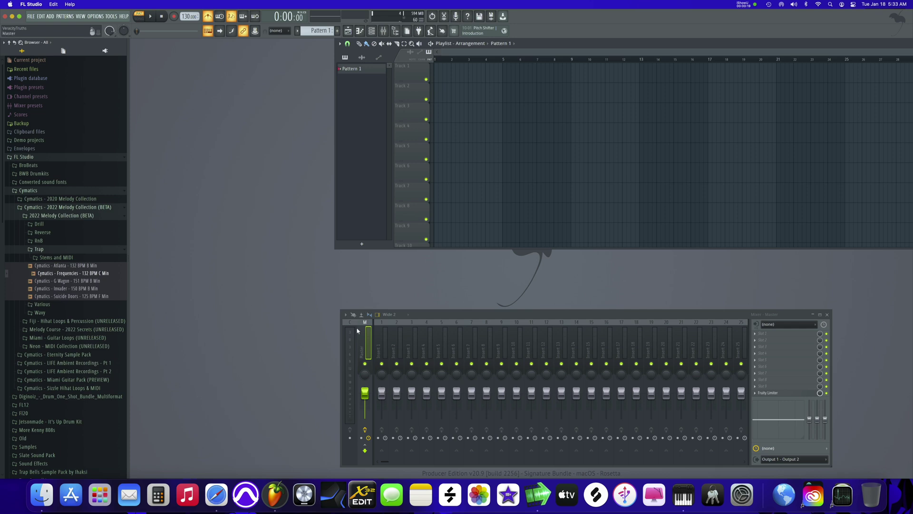
Open the FILE menu to view the recent projects list.
{"action": "left_click", "coordinate": [30, 16]}
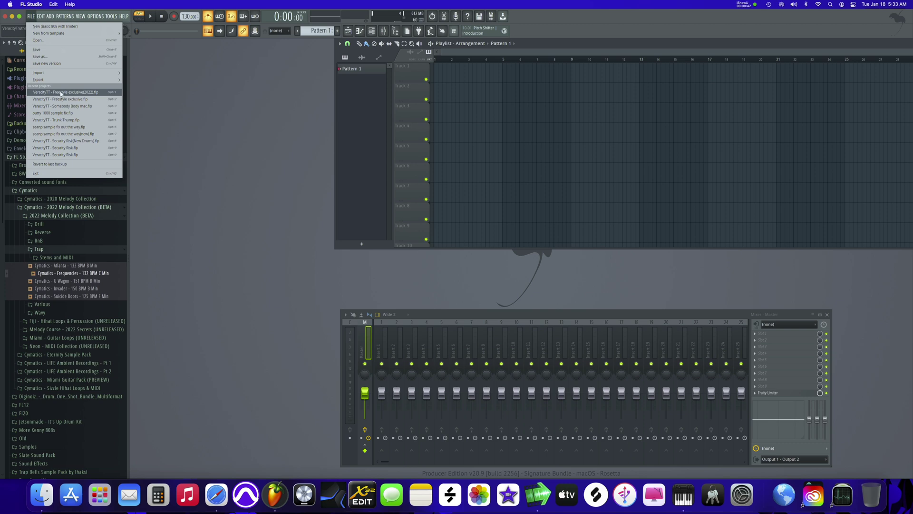
Start a Wave file export to untitled.wav, toggling Enable master effects on and back off.
{"action": "mouse_move", "coordinate": [93, 80]}
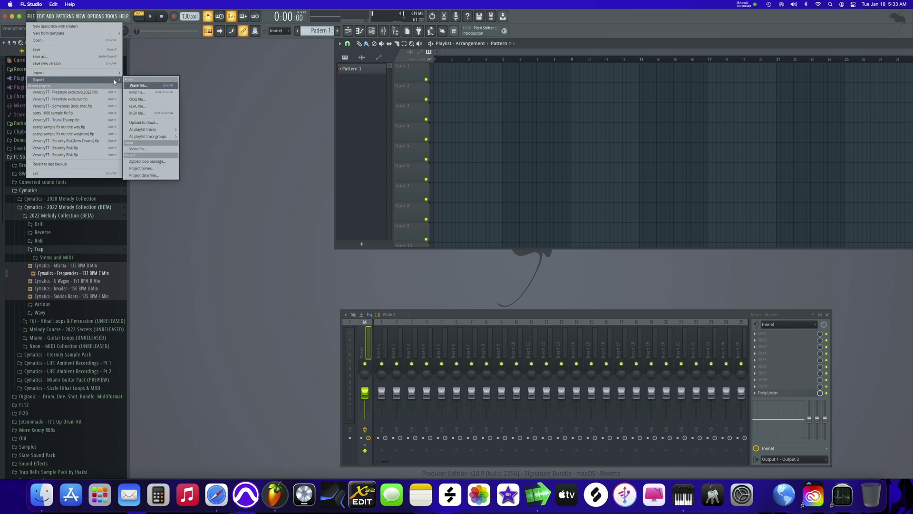
{"action": "left_click", "coordinate": [148, 86]}
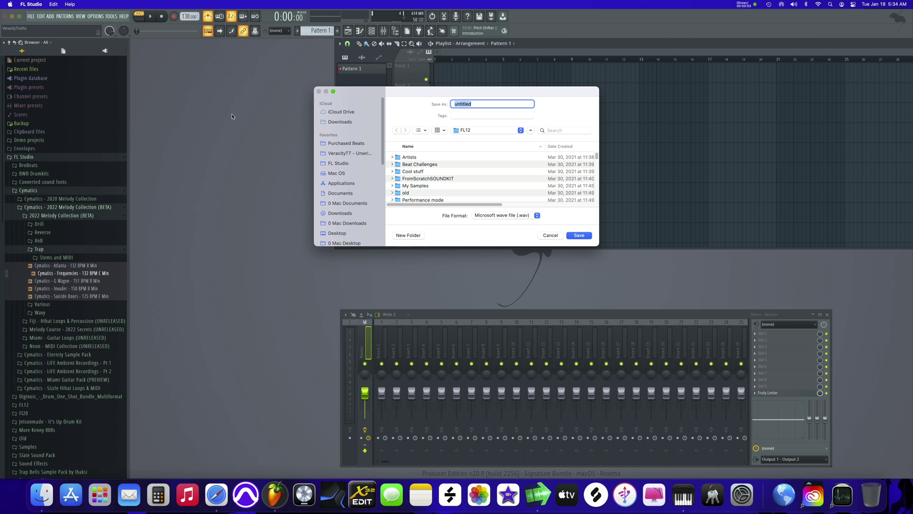
{"action": "left_click", "coordinate": [579, 235]}
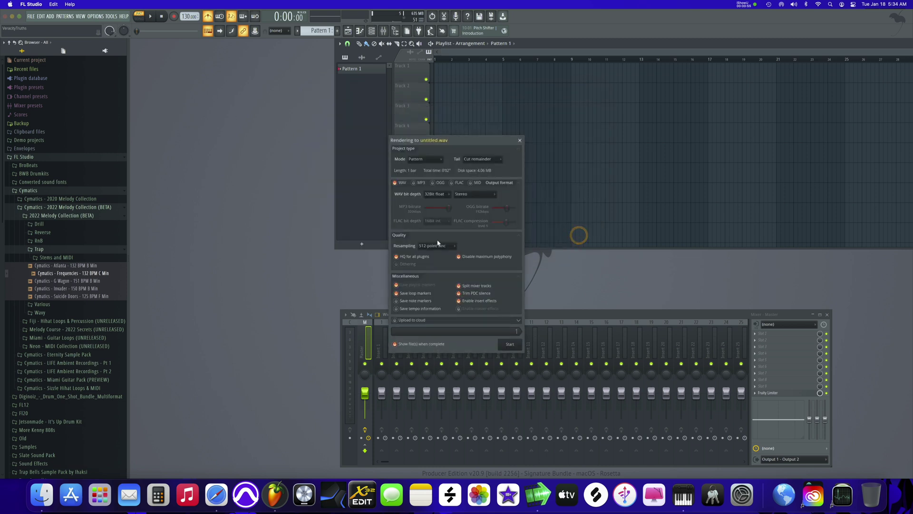
{"action": "left_click", "coordinate": [458, 309]}
{"action": "left_click", "coordinate": [460, 309]}
Close the render window and browse to the Site Beats 2021 folder in the Open dialog.
{"action": "left_click", "coordinate": [521, 140]}
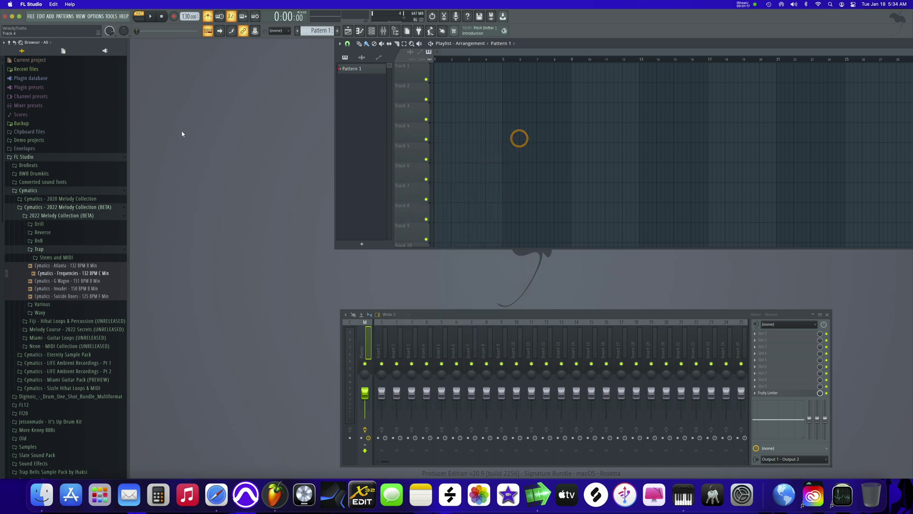
{"action": "left_click", "coordinate": [31, 16]}
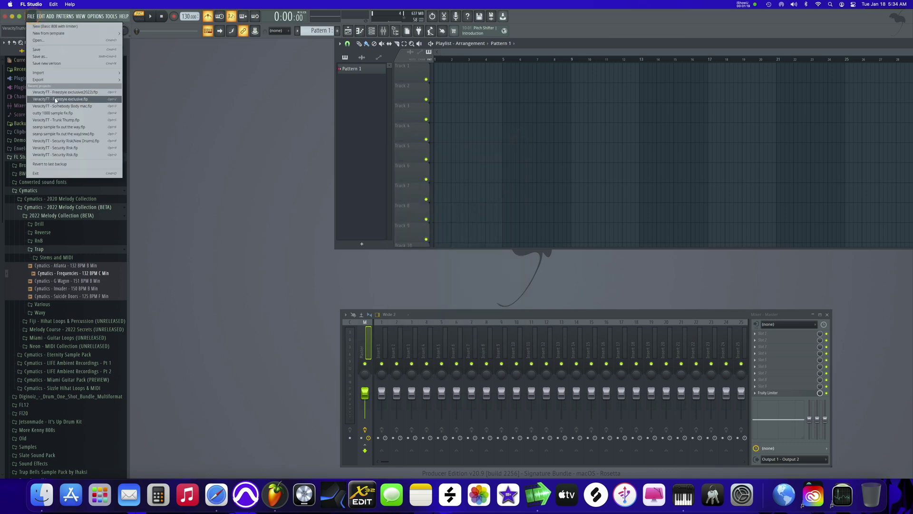
{"action": "left_click", "coordinate": [67, 40]}
{"action": "scroll", "coordinate": [370, 134], "scroll_direction": "down", "scroll_amount": 20}
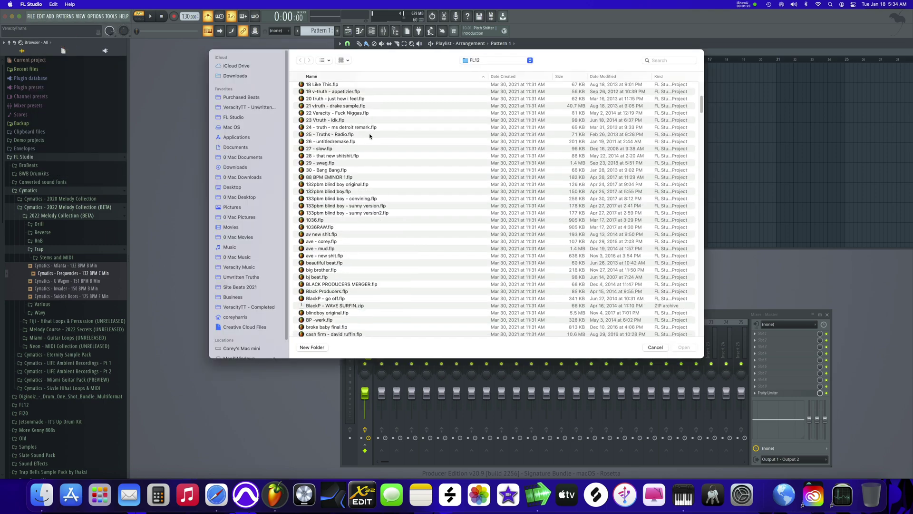
{"action": "scroll", "coordinate": [370, 134], "scroll_direction": "down", "scroll_amount": 10}
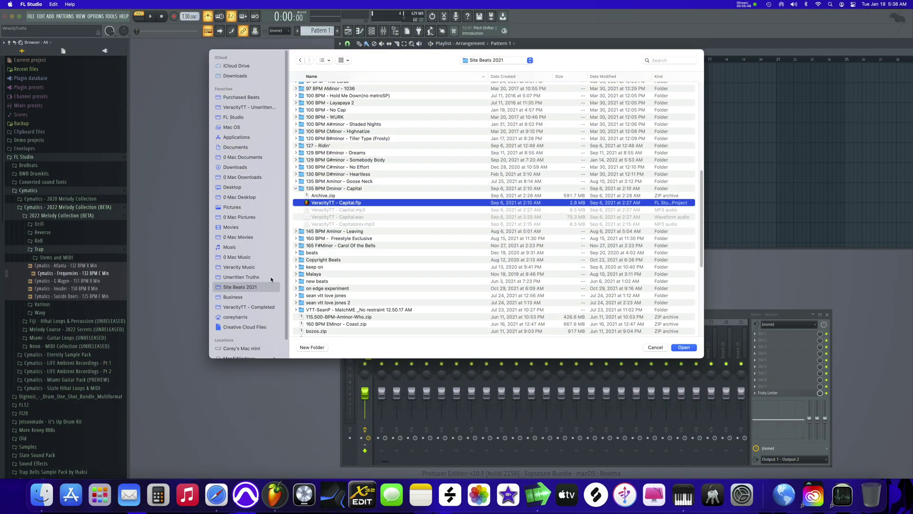
{"action": "left_click", "coordinate": [259, 289]}
Open Capital.flp, drop the eleven stem WAVs onto tracks 1–11, and switch to song mode.
{"action": "double_click", "coordinate": [332, 203]}
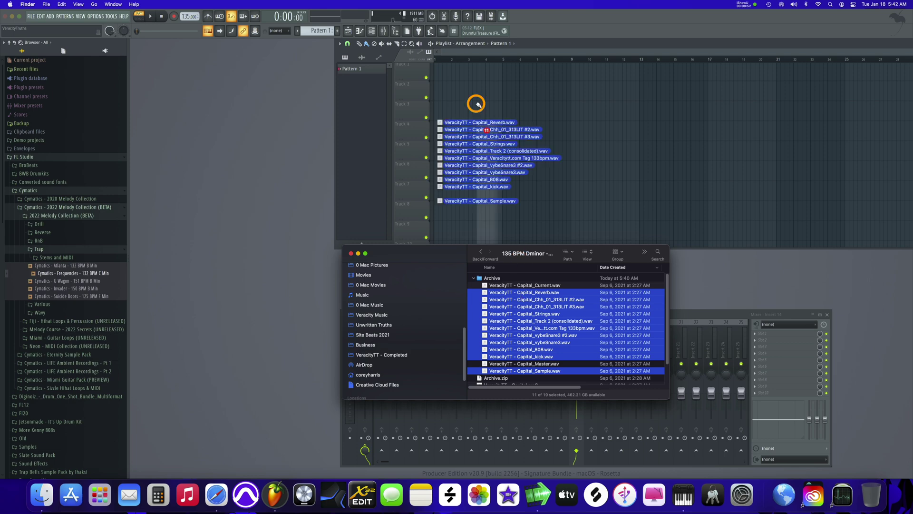
{"action": "left_click_drag", "start_coordinate": [477, 104], "coordinate": [477, 104]}
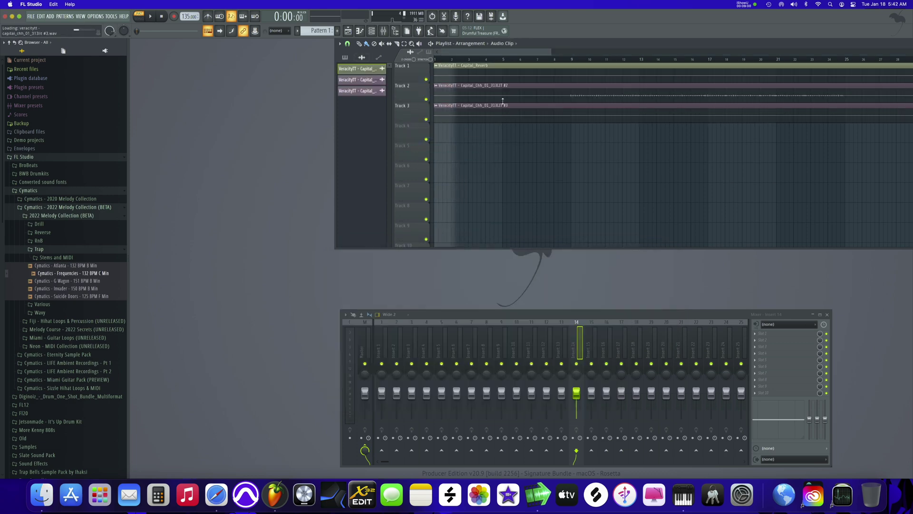
{"action": "left_click", "coordinate": [514, 51]}
Play the full arrangement in song mode and bring the mixer to the front.
{"action": "left_click", "coordinate": [138, 18]}
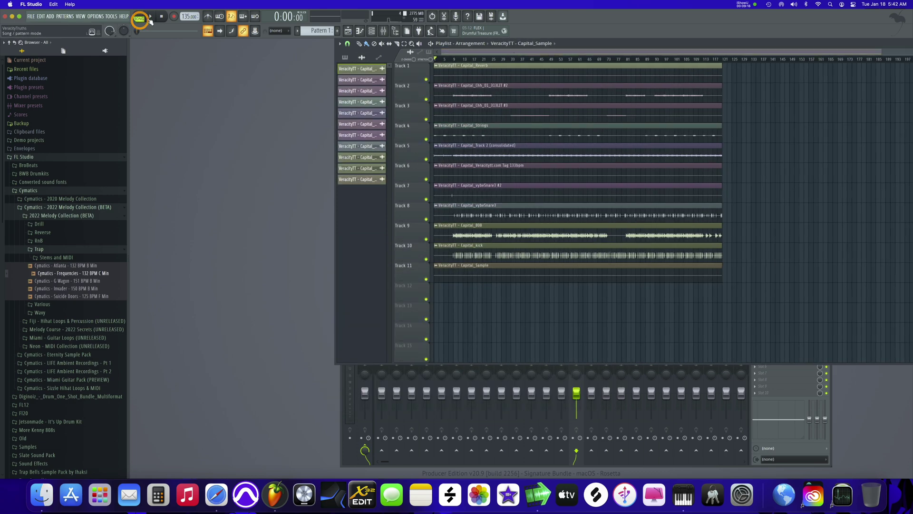
{"action": "left_click", "coordinate": [151, 16]}
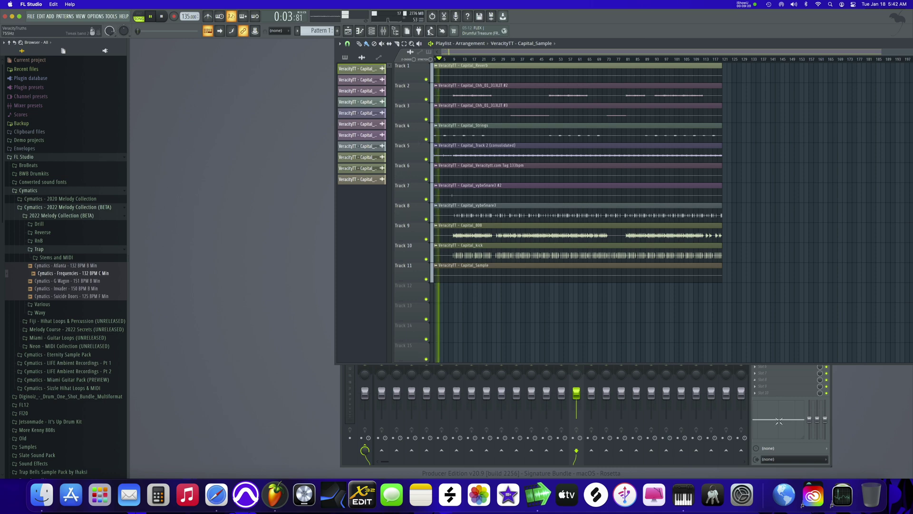
{"action": "left_click", "coordinate": [781, 447]}
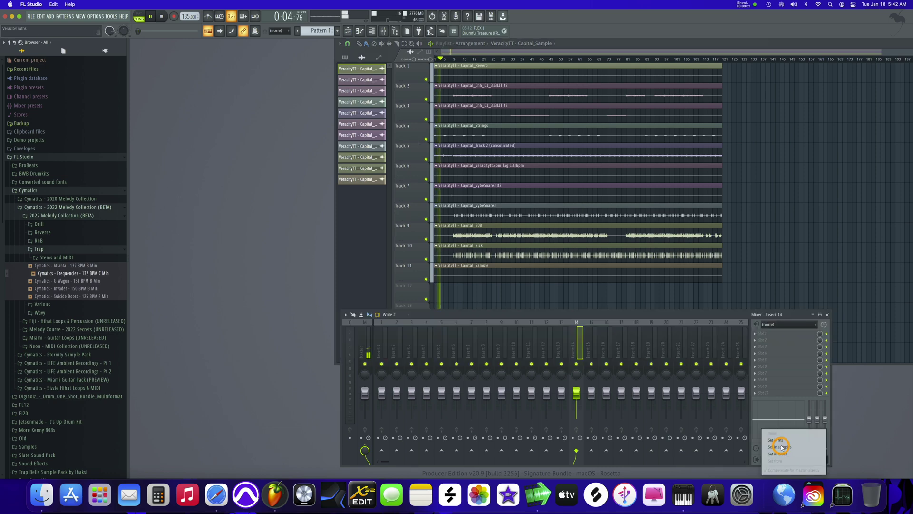
{"action": "left_click", "coordinate": [568, 319]}
Check the audio device settings, then select the Master mixer track and stop playback.
{"action": "left_click", "coordinate": [95, 16]}
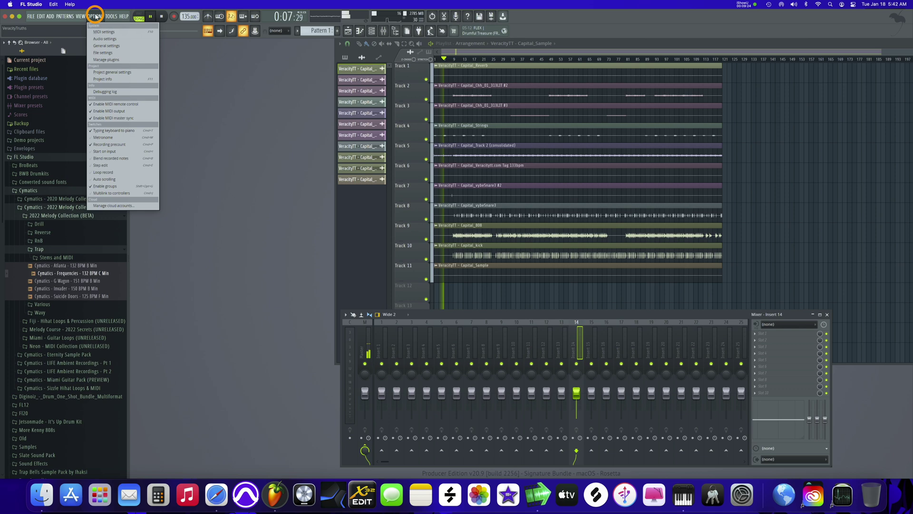
{"action": "left_click", "coordinate": [102, 39]}
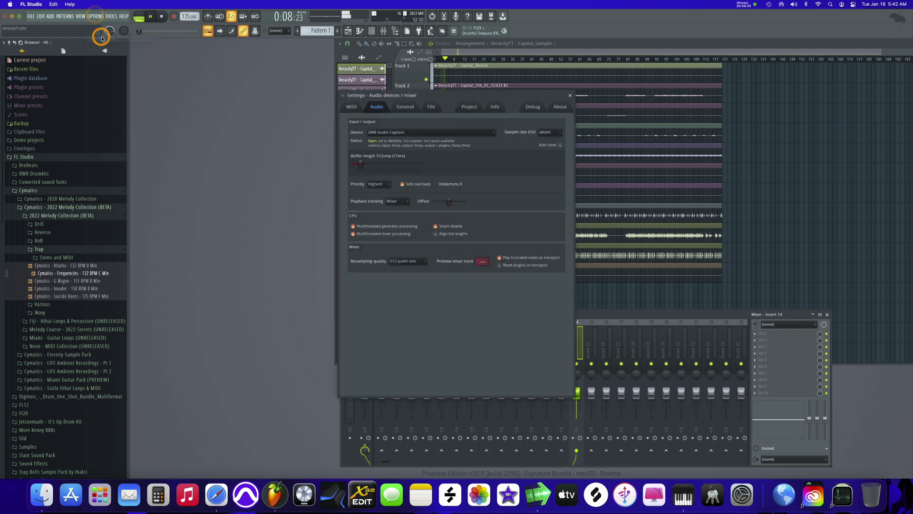
{"action": "left_click", "coordinate": [571, 96]}
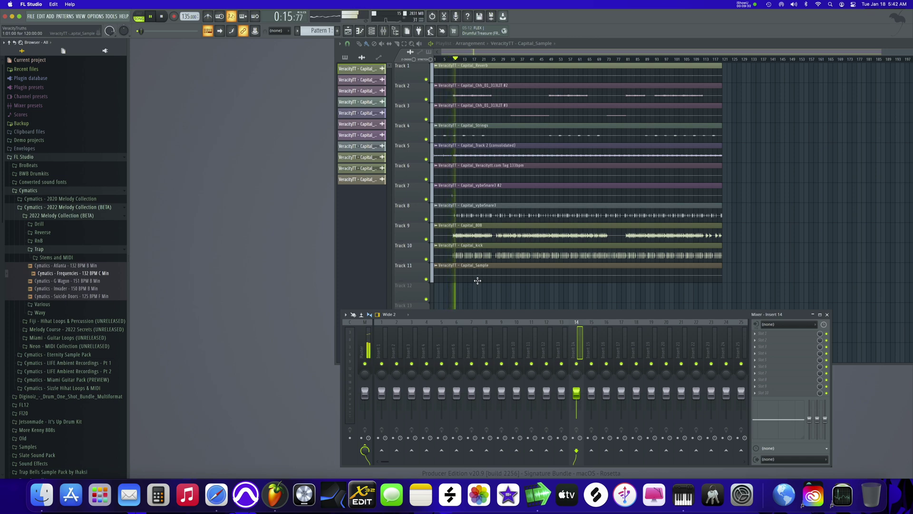
{"action": "left_click", "coordinate": [367, 346]}
{"action": "key", "text": "space"}
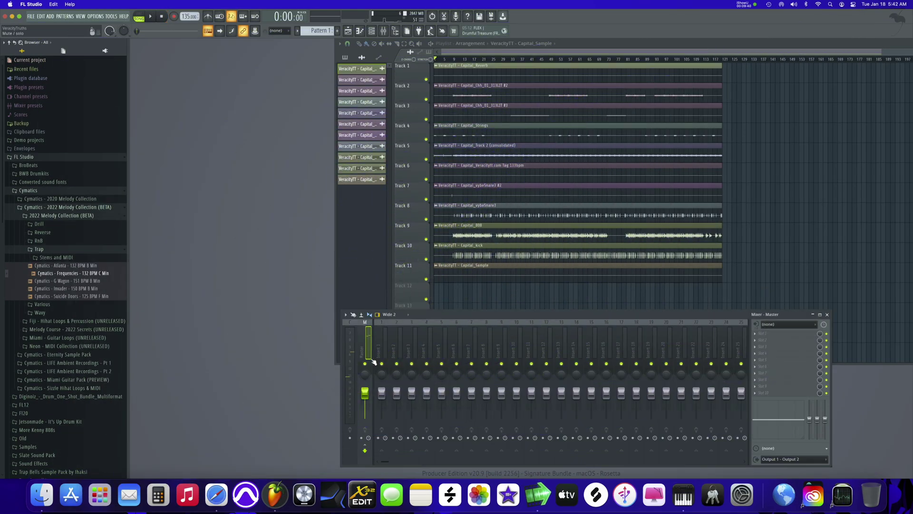
Load OneKnob Filter Stereo into an empty Master mixer effect slot.
{"action": "left_click", "coordinate": [775, 334]}
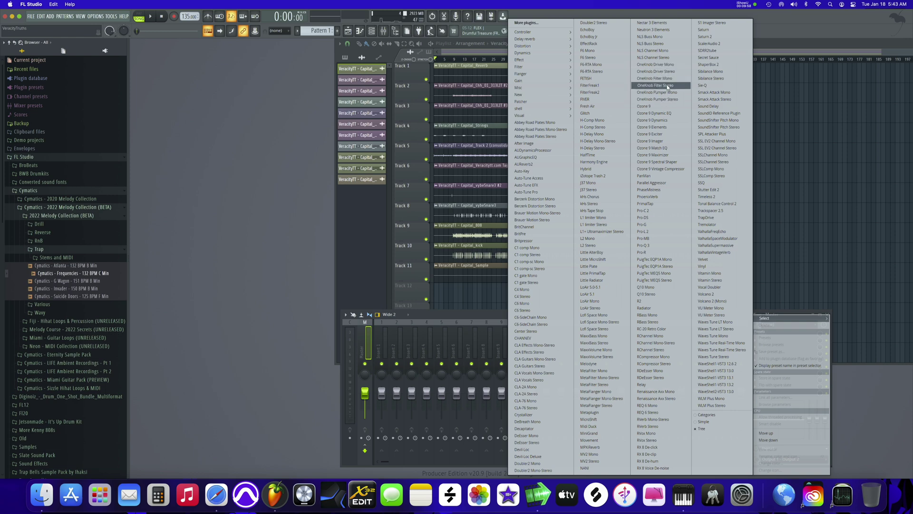
{"action": "left_click", "coordinate": [668, 87]}
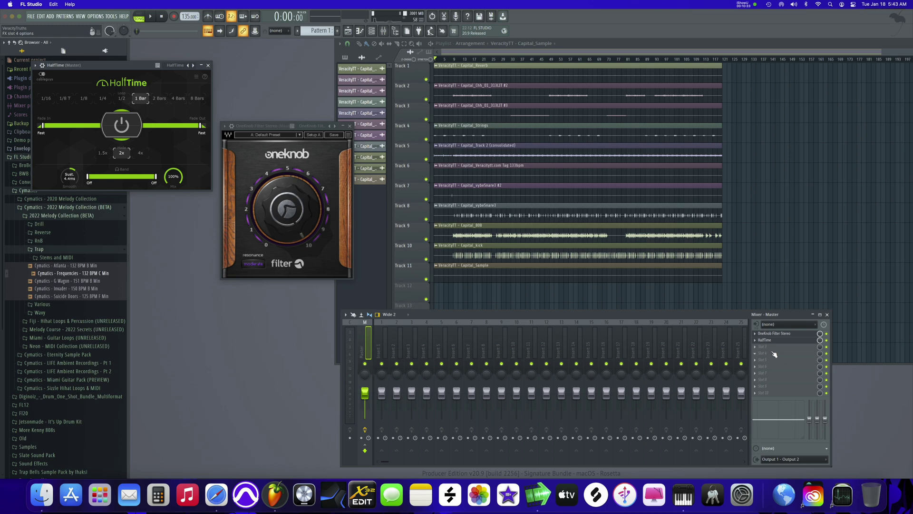
Open the FILE > Export submenu.
{"action": "left_click", "coordinate": [30, 16]}
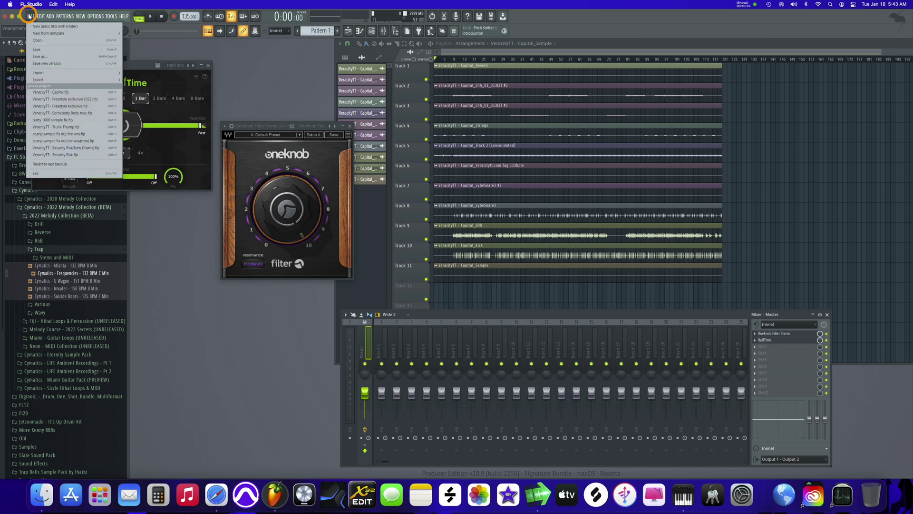
{"action": "mouse_move", "coordinate": [48, 80]}
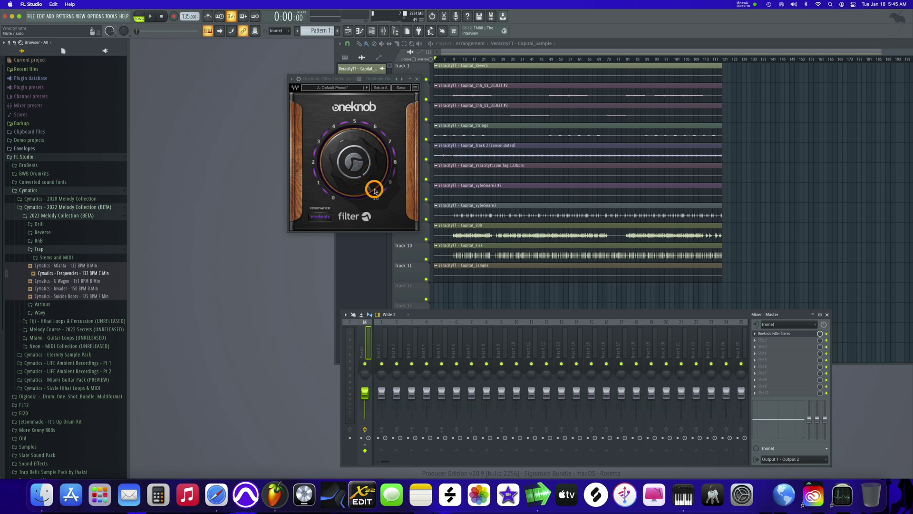
Play from bar 9 while turning the OneKnob filter down from about 9.5 to 3.1.
{"action": "key", "text": "space"}
{"action": "left_click_drag", "start_coordinate": [371, 186], "coordinate": [350, 154]}
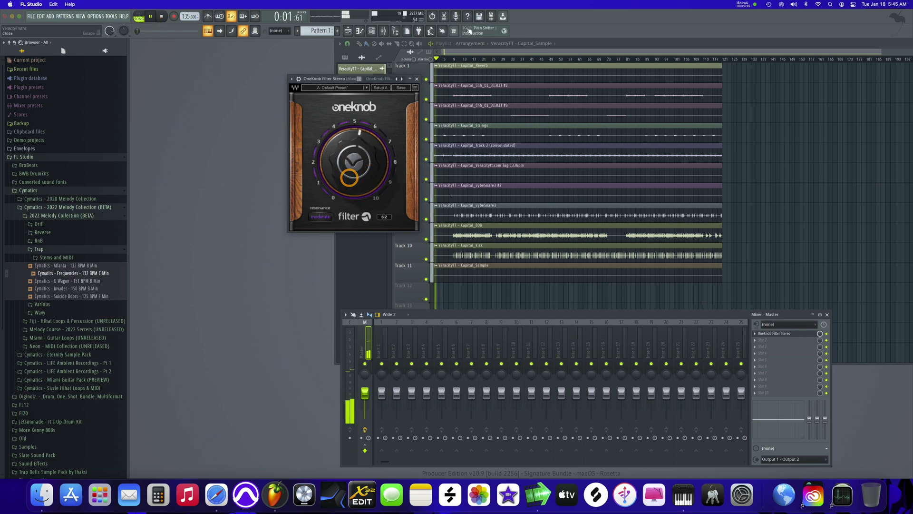
{"action": "left_click", "coordinate": [455, 60]}
{"action": "left_click_drag", "start_coordinate": [455, 59], "coordinate": [454, 59]}
{"action": "left_click", "coordinate": [363, 171]}
{"action": "left_click_drag", "start_coordinate": [363, 170], "coordinate": [357, 229]}
Trim and split the Capital_808 clip, then paint a new 808 piece at the track start.
{"action": "left_click_drag", "start_coordinate": [434, 235], "coordinate": [453, 239]}
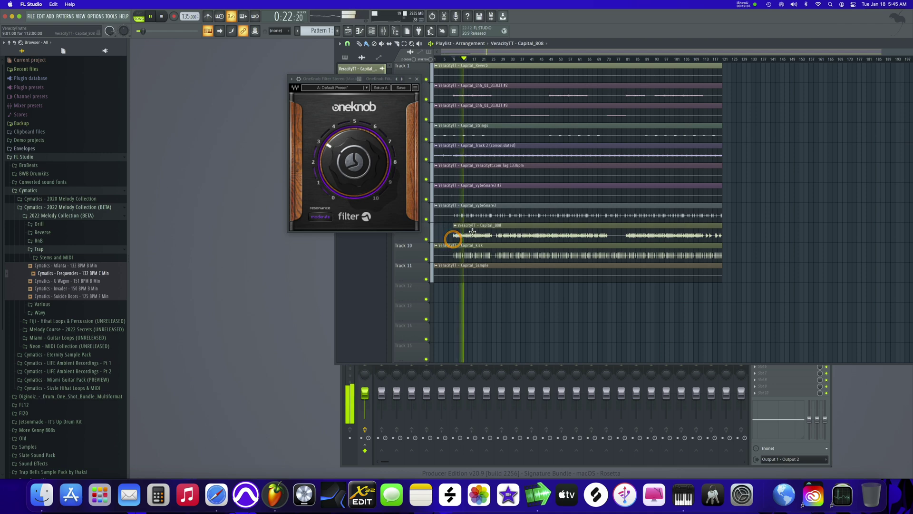
{"action": "left_click", "coordinate": [390, 44]}
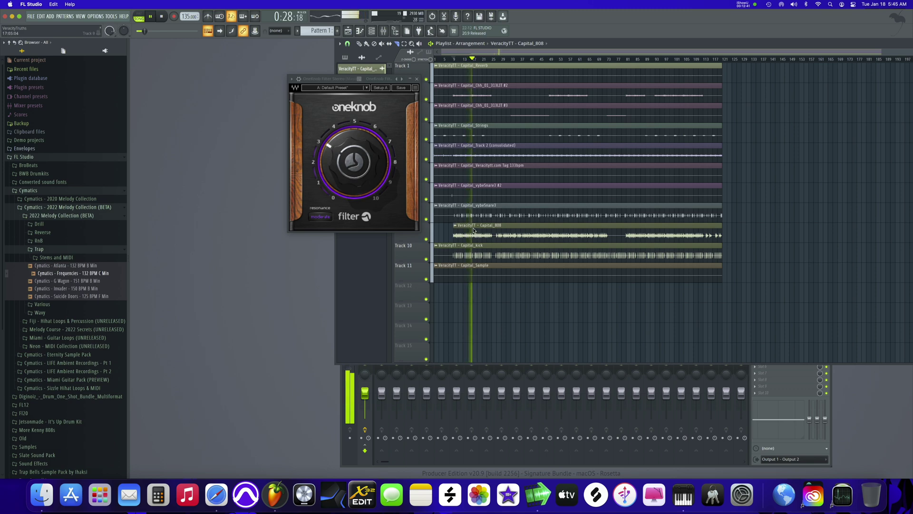
{"action": "left_click_drag", "start_coordinate": [473, 228], "coordinate": [472, 240]}
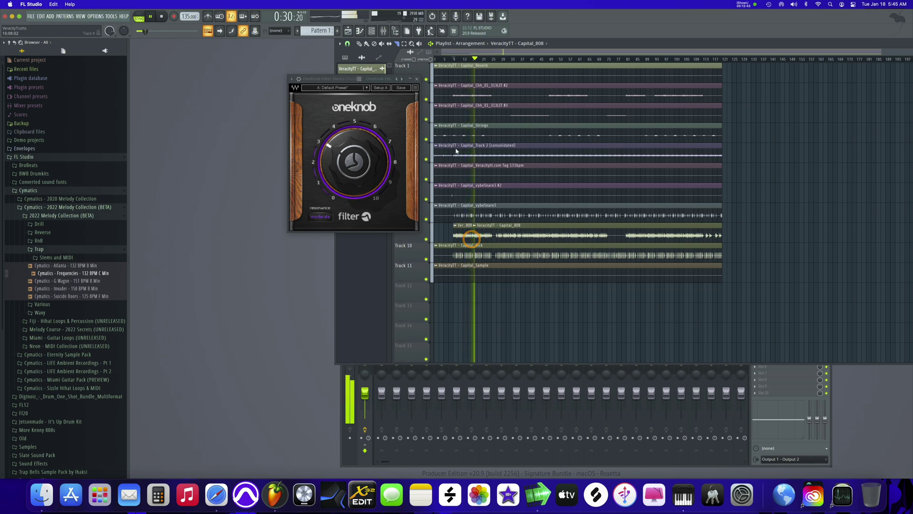
{"action": "left_click", "coordinate": [366, 43]}
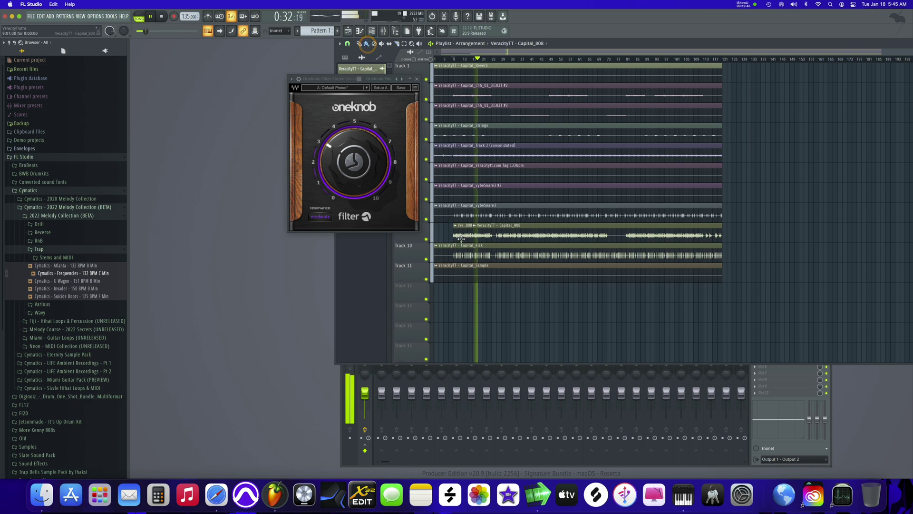
{"action": "left_click_drag", "start_coordinate": [459, 236], "coordinate": [433, 236]}
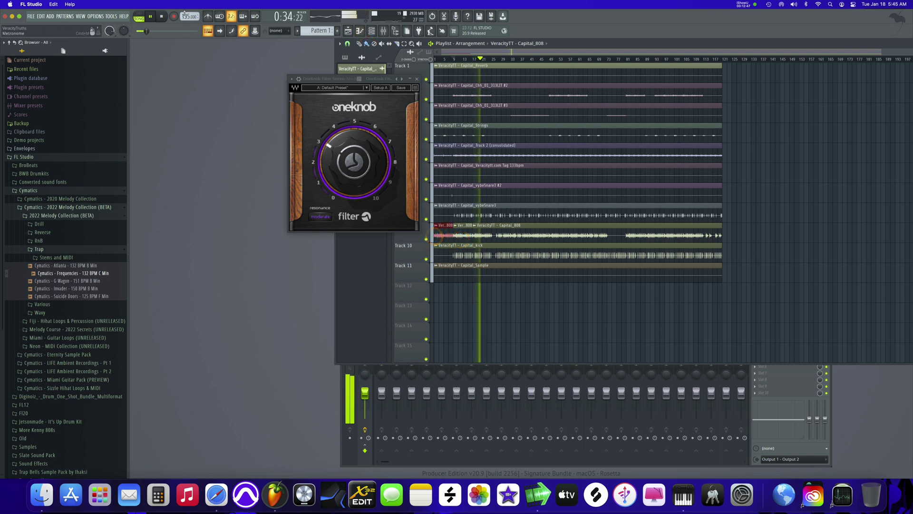
Replay the song and raise the OneKnob filter slightly to about 3.7.
{"action": "left_click", "coordinate": [162, 16]}
{"action": "left_click", "coordinate": [150, 17]}
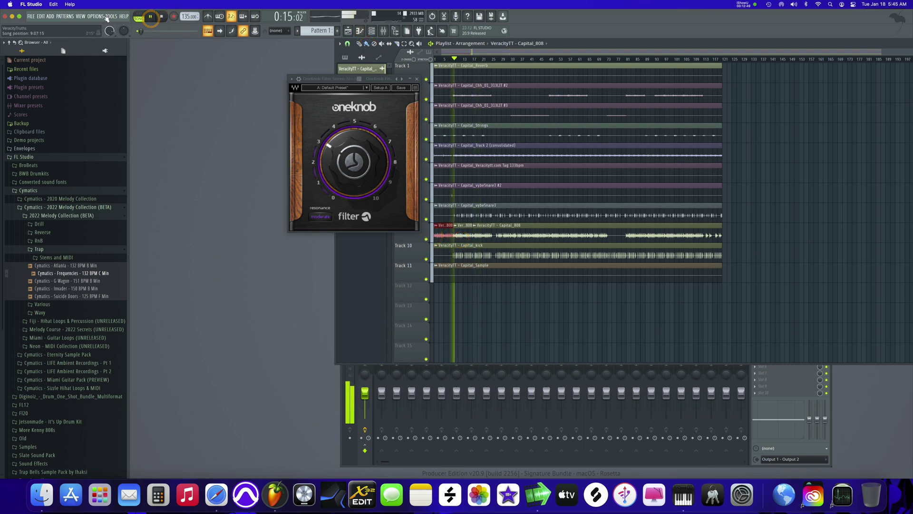
{"action": "left_click", "coordinate": [160, 16]}
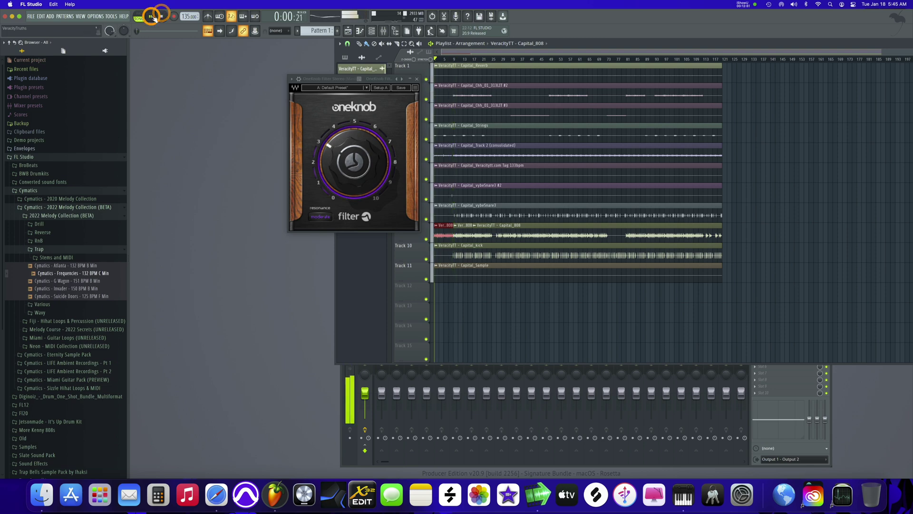
{"action": "left_click", "coordinate": [161, 16]}
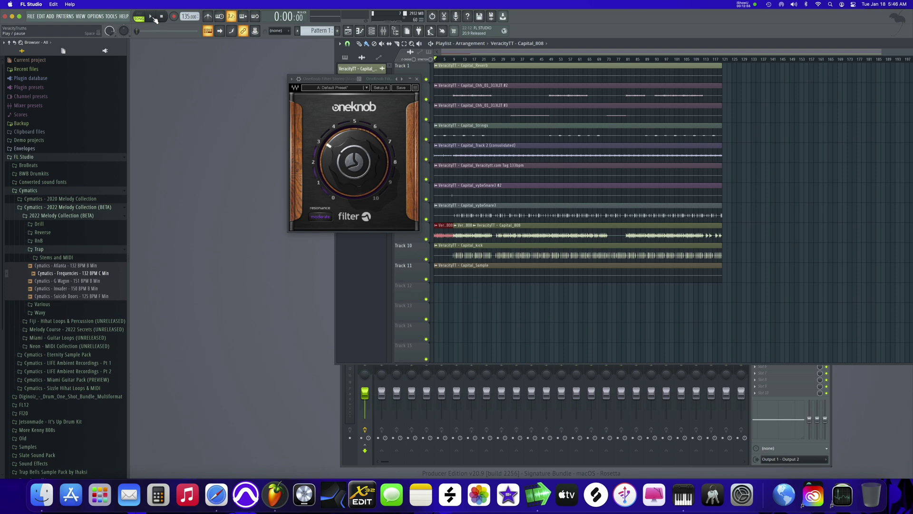
{"action": "left_click", "coordinate": [150, 16]}
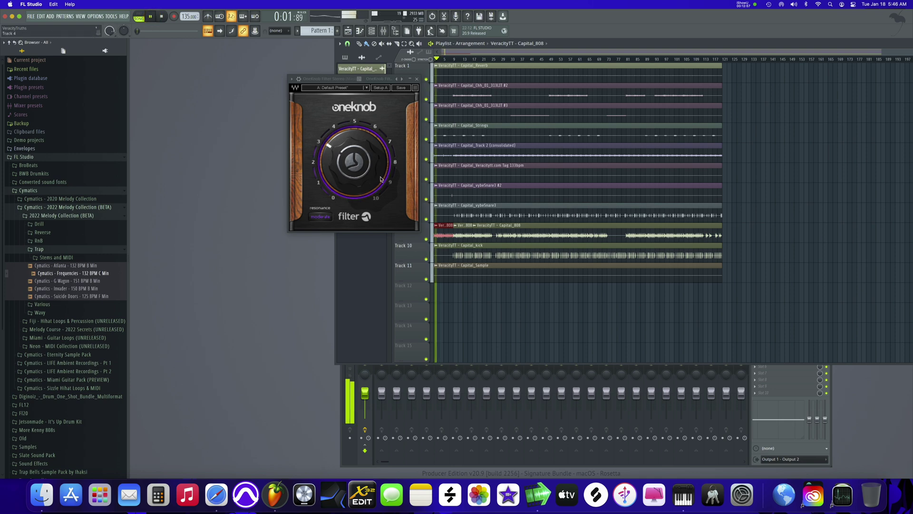
{"action": "left_click_drag", "start_coordinate": [370, 180], "coordinate": [217, 90]}
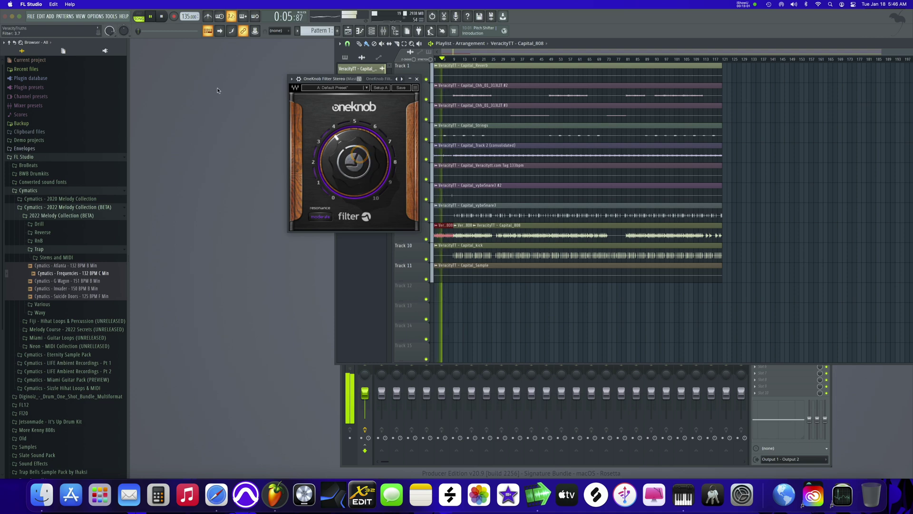
{"action": "key", "text": "space"}
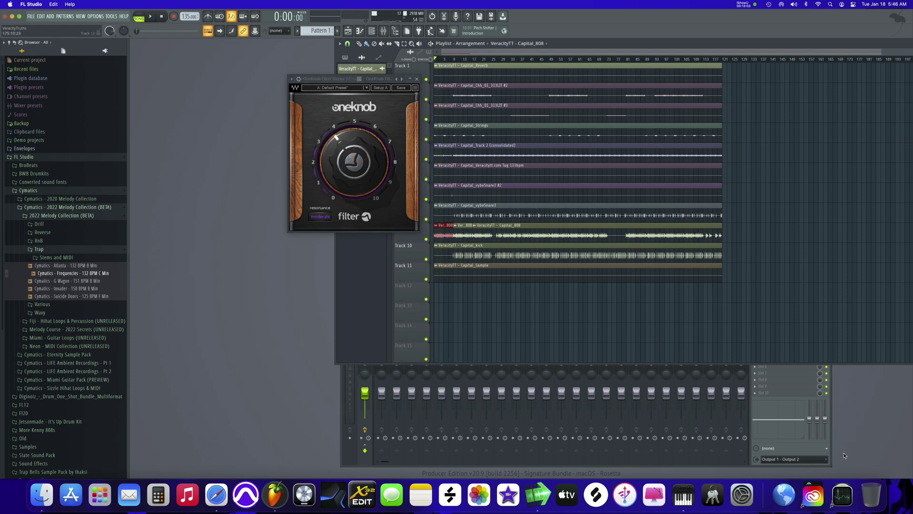
{"action": "left_click", "coordinate": [803, 448]}
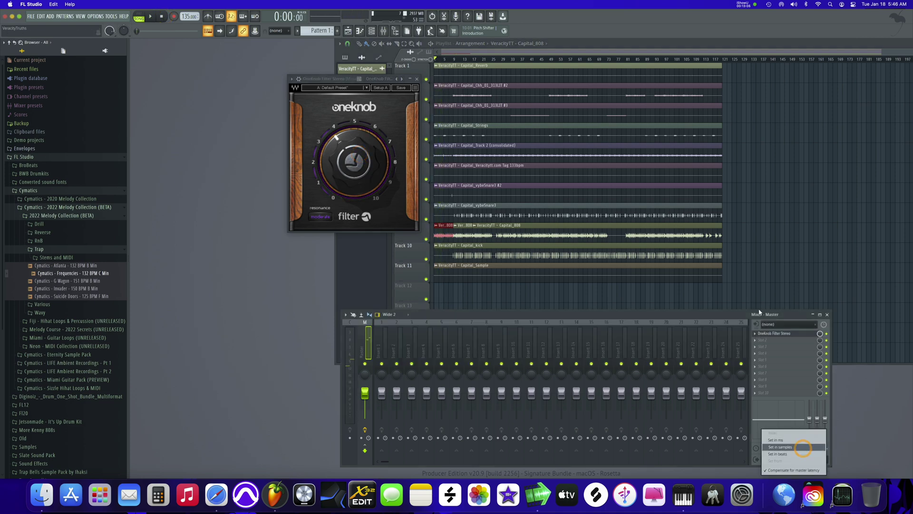
Create a OneKnob Filter Stereo Mix level automation clip on Track 12 from the master slot knob.
{"action": "left_click", "coordinate": [820, 333]}
{"action": "left_click", "coordinate": [819, 334]}
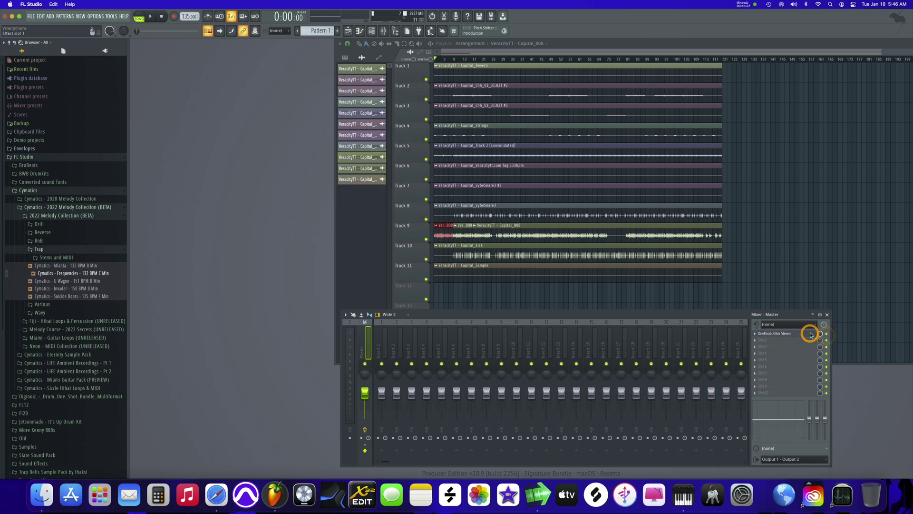
{"action": "right_click", "coordinate": [821, 335]}
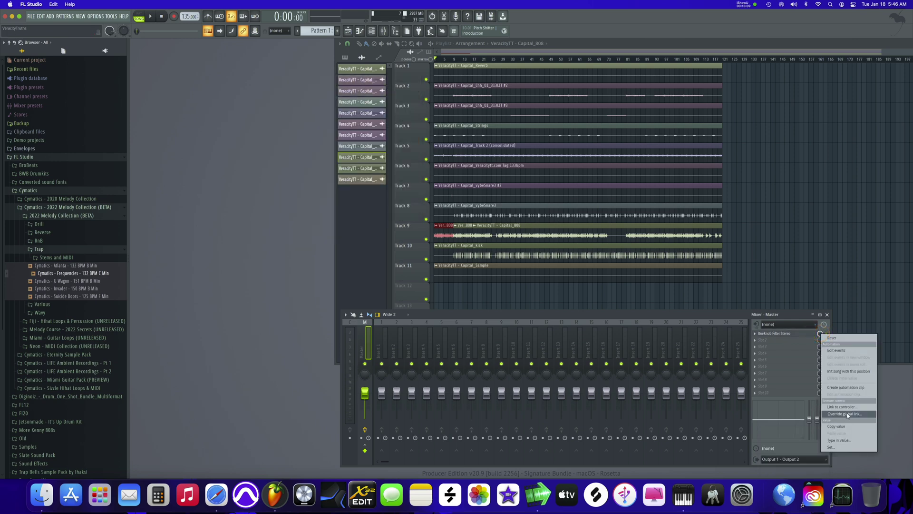
{"action": "left_click", "coordinate": [848, 387]}
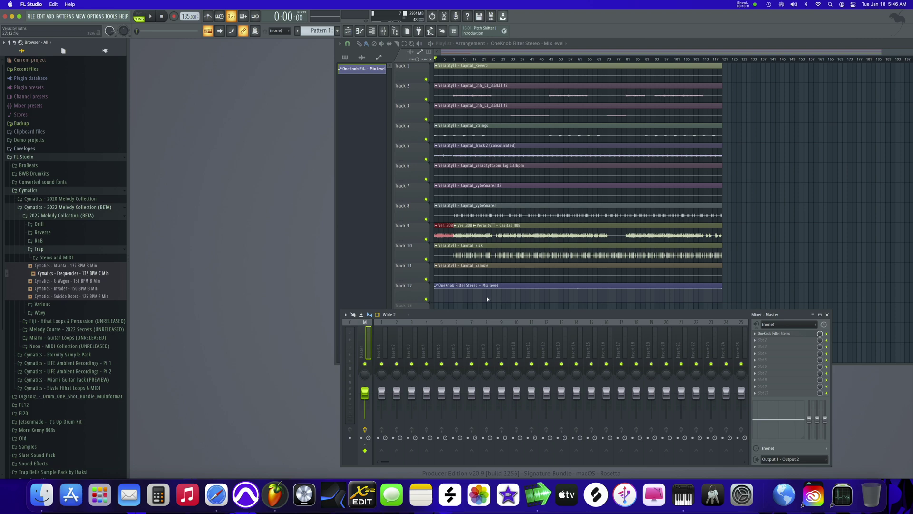
{"action": "left_click", "coordinate": [453, 290]}
Pull the Track 12 Mix level automation points down to the bottom and play to check.
{"action": "left_click", "coordinate": [460, 289]}
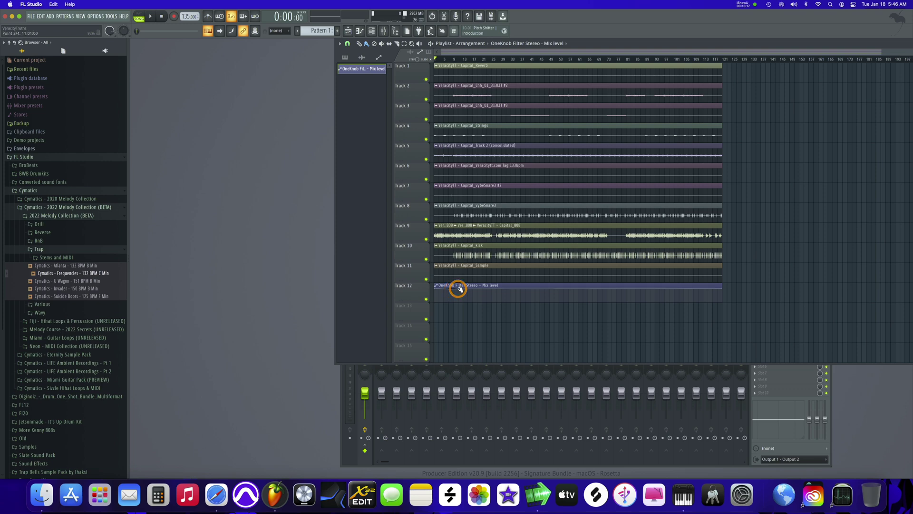
{"action": "left_click_drag", "start_coordinate": [461, 289], "coordinate": [449, 307]}
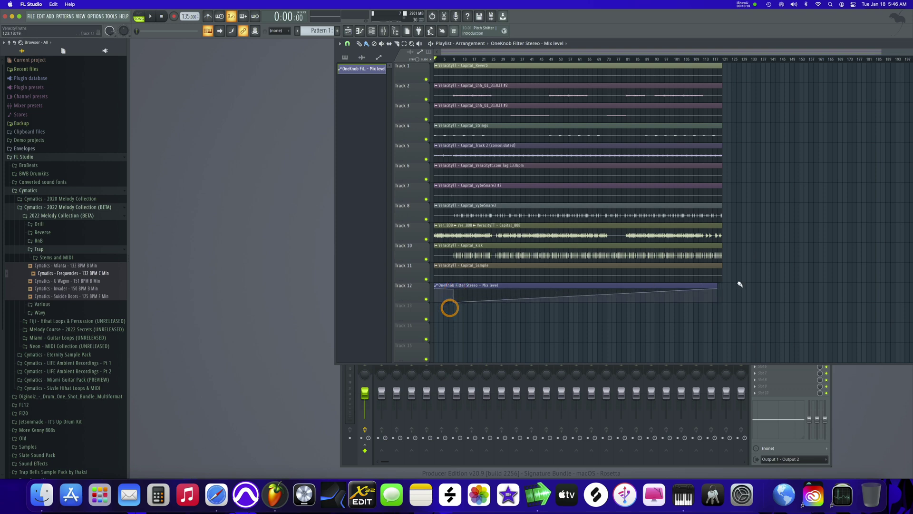
{"action": "left_click_drag", "start_coordinate": [719, 290], "coordinate": [714, 302]}
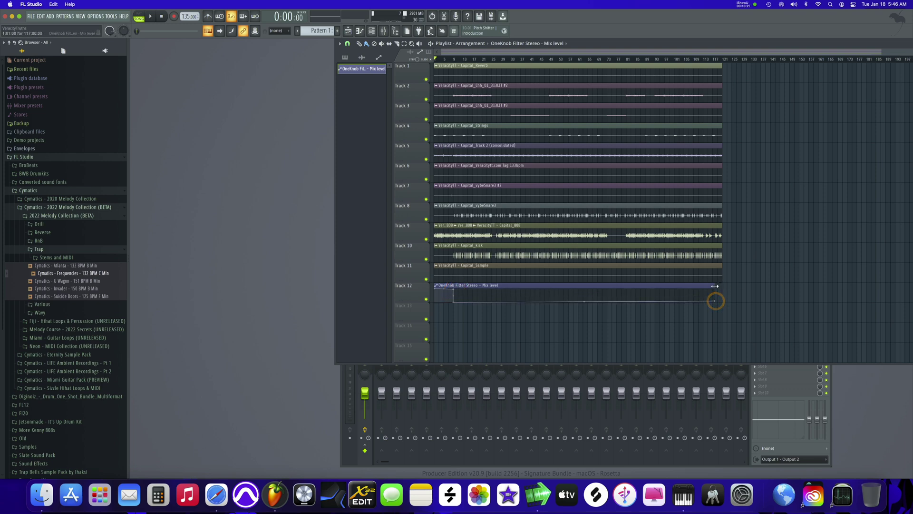
{"action": "left_click", "coordinate": [720, 288]}
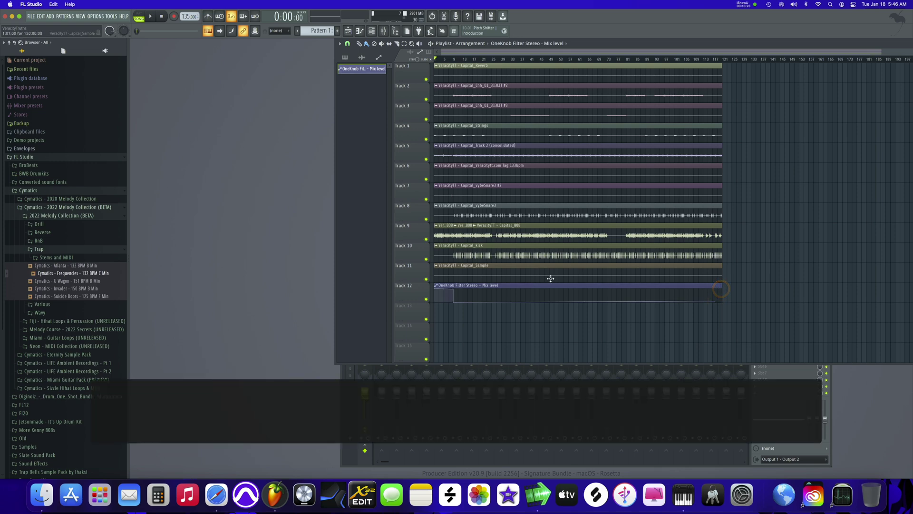
{"action": "key", "text": "space"}
{"action": "mouse_move", "coordinate": [452, 288]}
{"action": "left_mouse_down"}
{"action": "mouse_move", "coordinate": [455, 303]}
{"action": "mouse_move", "coordinate": [456, 294]}
{"action": "left_mouse_up"}
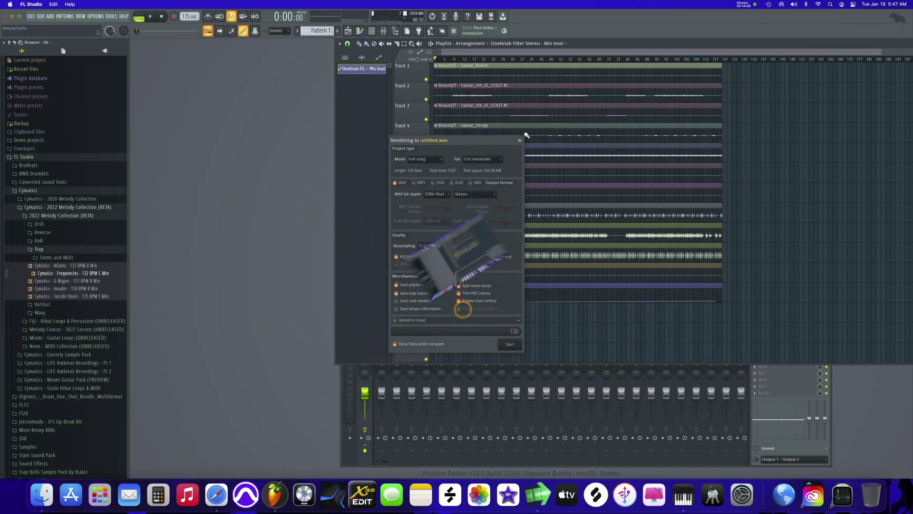
Close the leftover render window and export all playlist tracks from song start into the Rendered folder.
{"action": "left_click", "coordinate": [519, 140]}
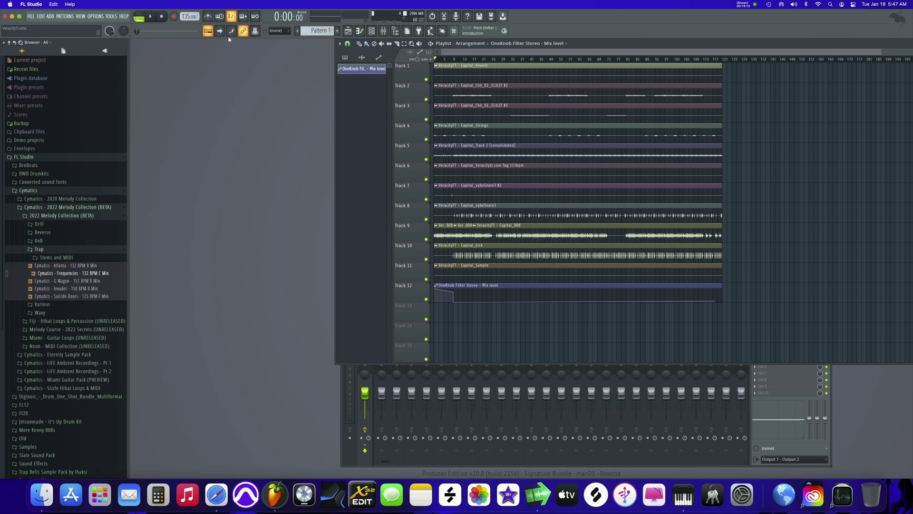
{"action": "left_click", "coordinate": [341, 44]}
{"action": "mouse_move", "coordinate": [340, 52]}
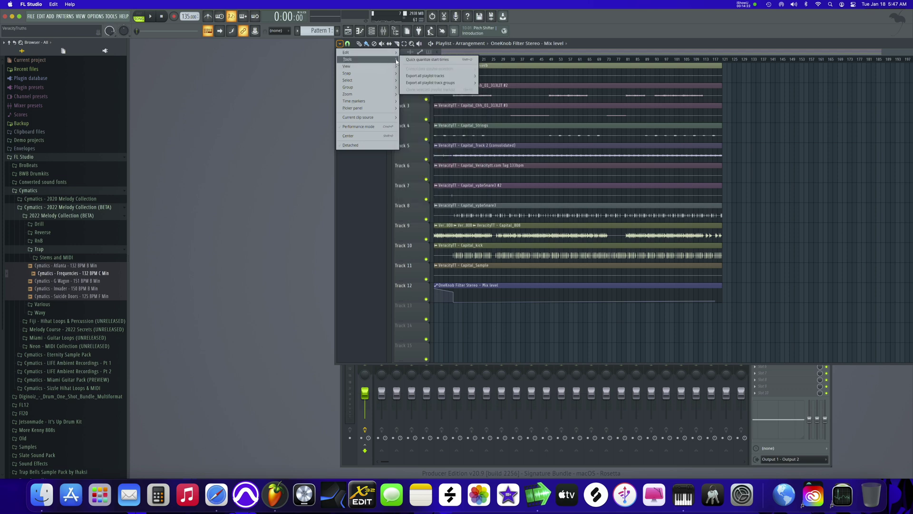
{"action": "mouse_move", "coordinate": [441, 77]}
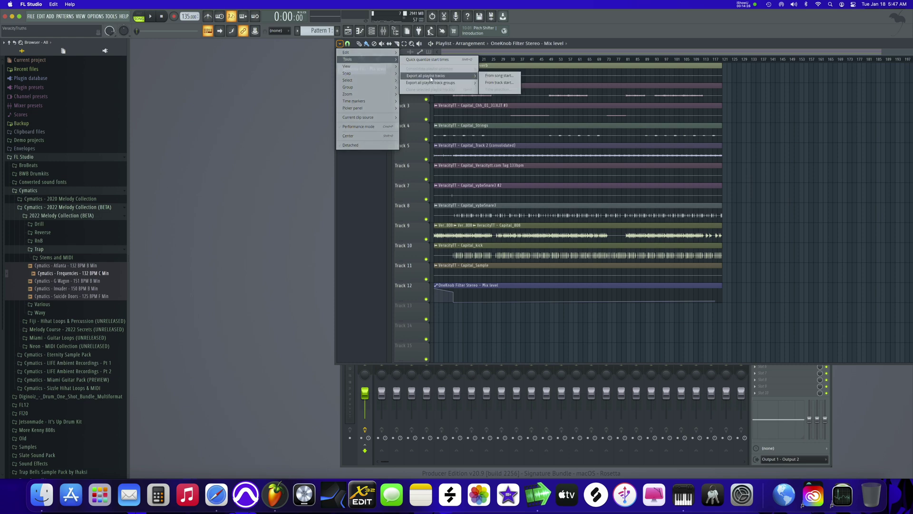
{"action": "left_click", "coordinate": [506, 77]}
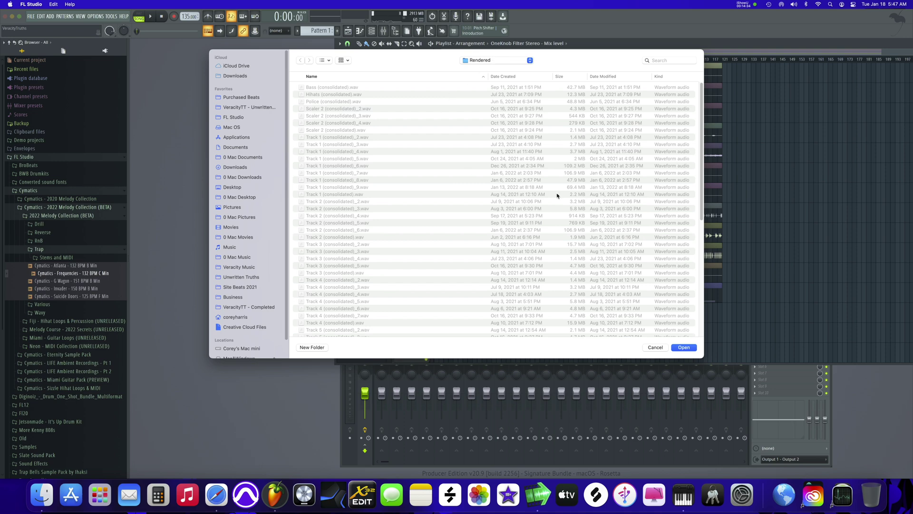
{"action": "left_click", "coordinate": [680, 347]}
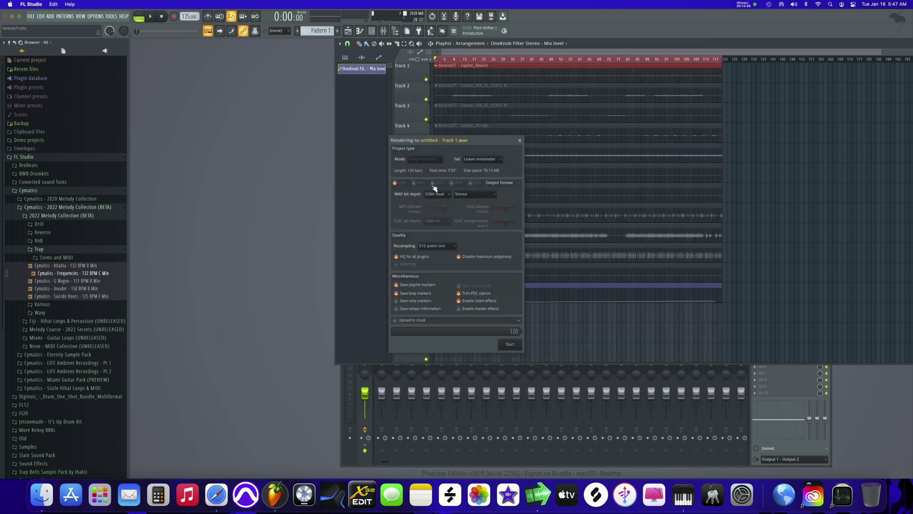
Enable master effects and start rendering the playlist tracks as stems.
{"action": "left_click", "coordinate": [459, 309]}
{"action": "left_click", "coordinate": [514, 345]}
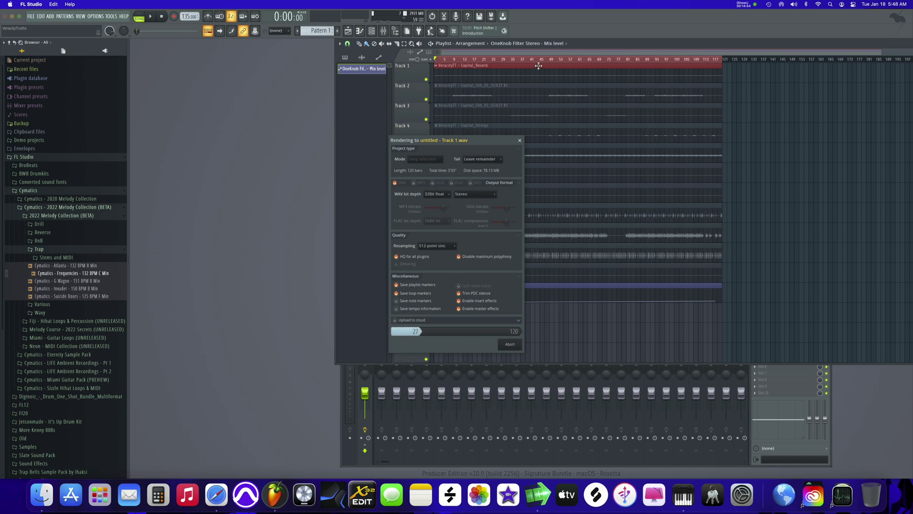
Move the render progress window aside while Track 1 and Track 2 stems render.
{"action": "left_click_drag", "start_coordinate": [466, 139], "coordinate": [641, 124]}
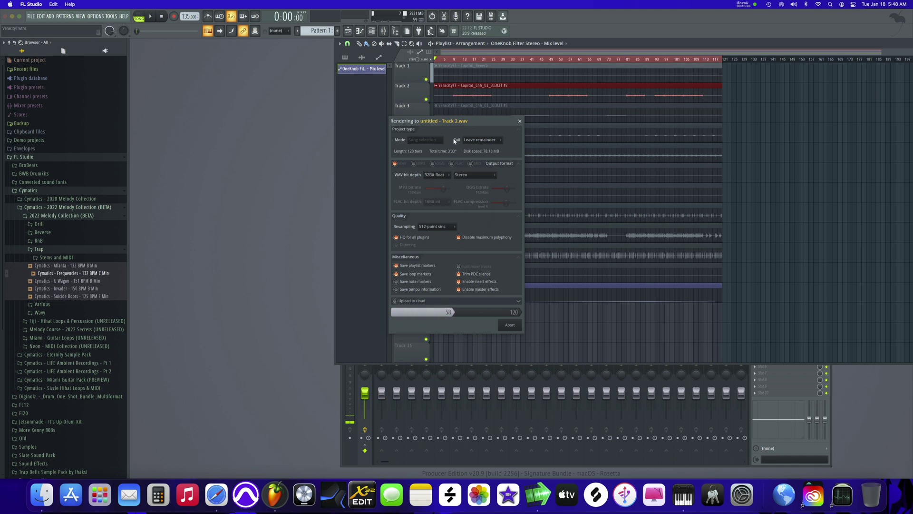
{"action": "left_click_drag", "start_coordinate": [468, 118], "coordinate": [657, 107]}
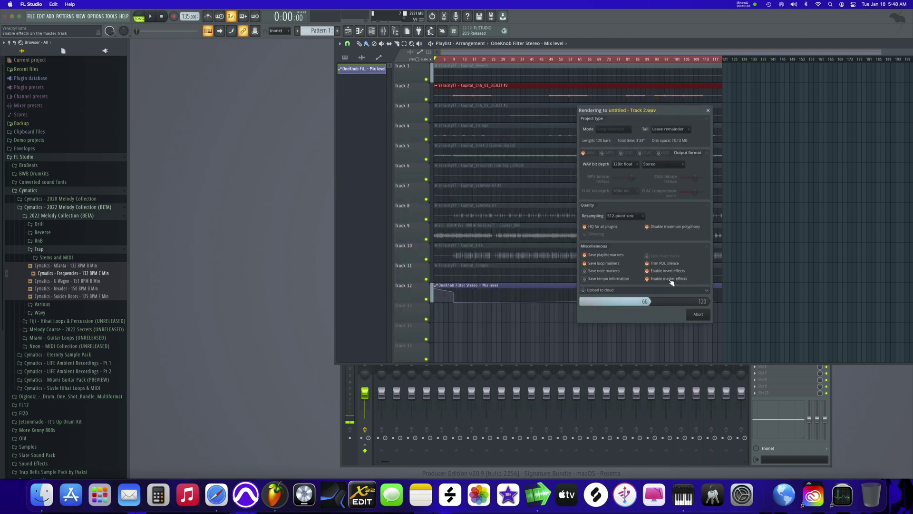